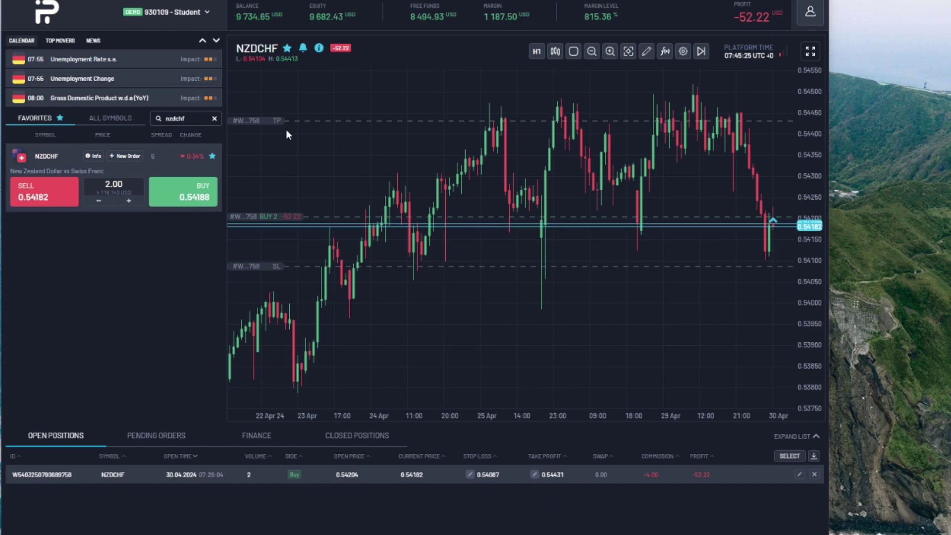
- Drag the NZDCHF take-profit line to propose 0.54292, worth 191.90 USD, in the editor
{"action": "left_click_drag", "start_coordinate": [280, 120], "coordinate": [282, 134]}
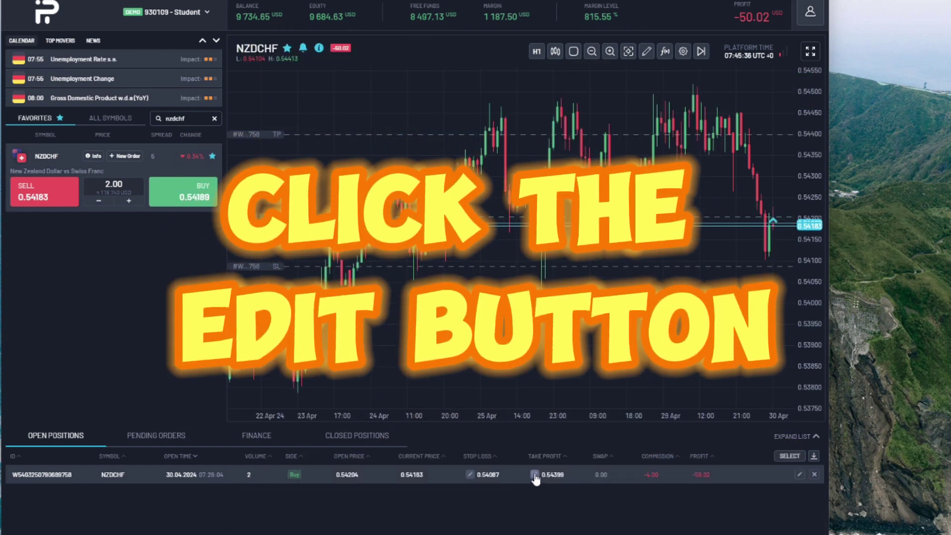
{"action": "left_click", "coordinate": [535, 476]}
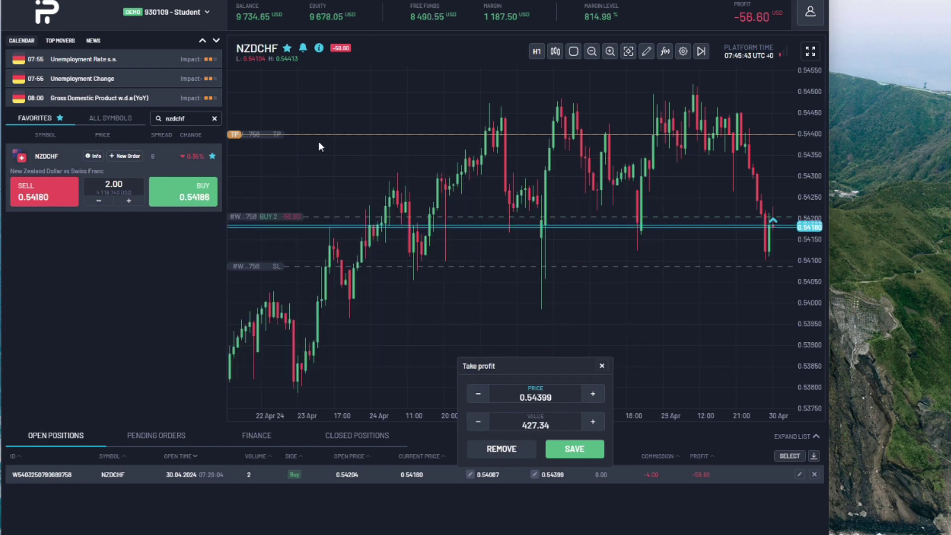
{"action": "left_click_drag", "start_coordinate": [320, 134], "coordinate": [319, 113]}
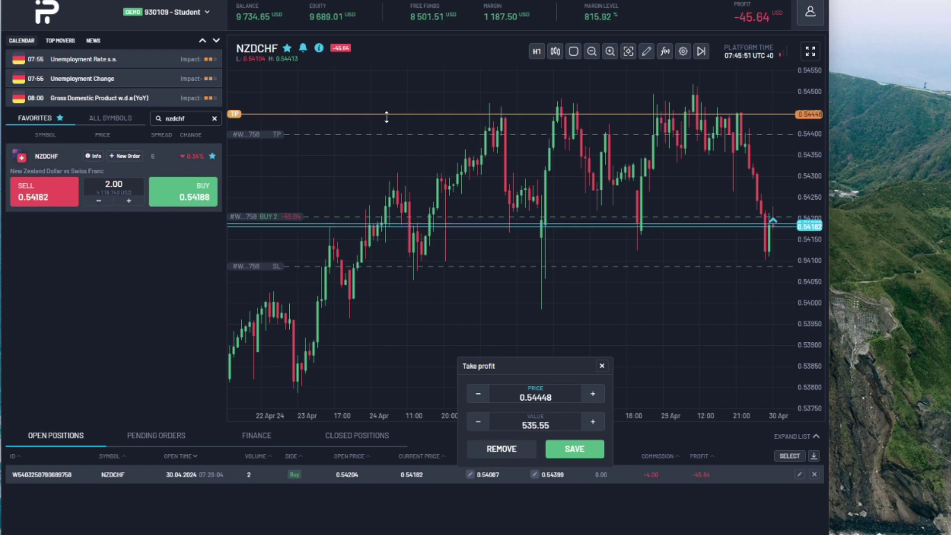
{"action": "left_click_drag", "start_coordinate": [386, 117], "coordinate": [382, 179]}
- Try take-profit values: enter 250, nudge it, then drag the TP line near 0.54428
{"action": "left_click", "coordinate": [502, 422]}
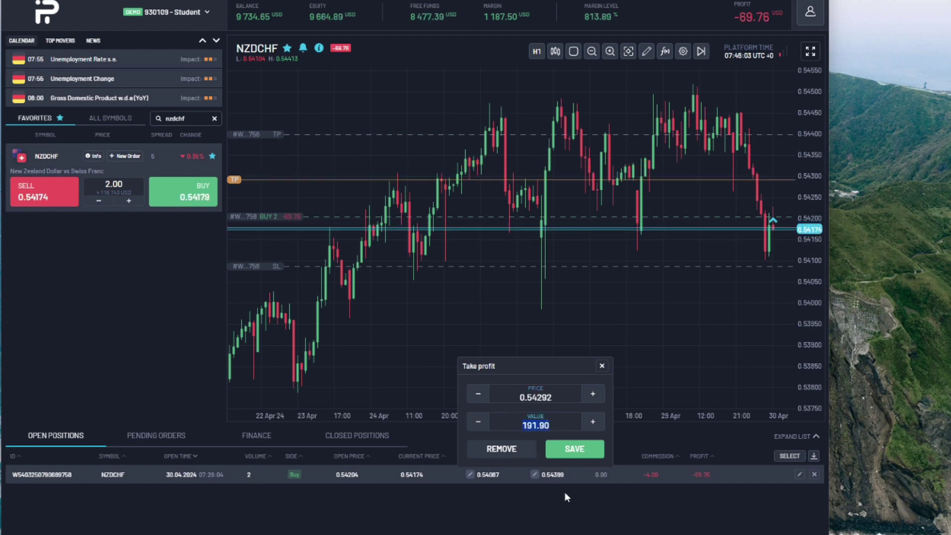
{"action": "type", "text": "250"}
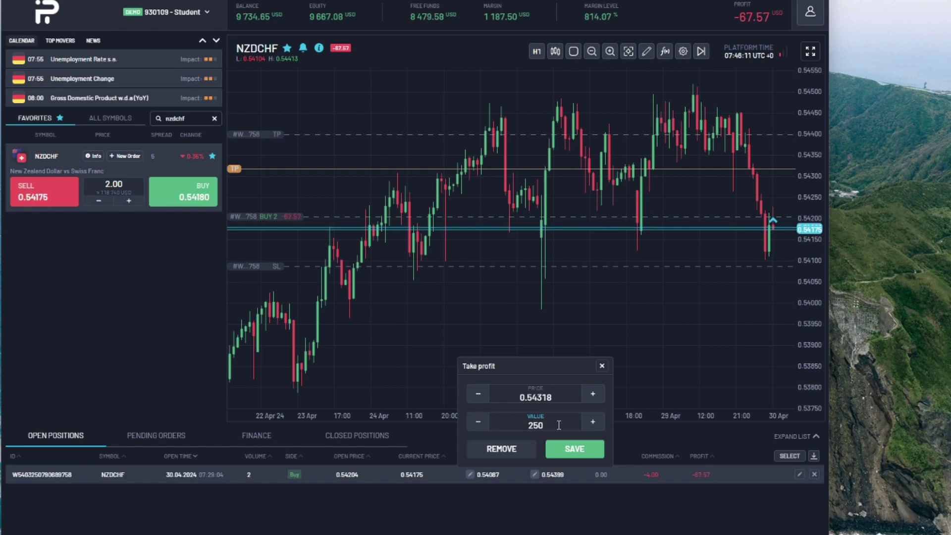
{"action": "left_click", "coordinate": [593, 422]}
{"action": "left_click", "coordinate": [593, 421]}
{"action": "left_click", "coordinate": [478, 421]}
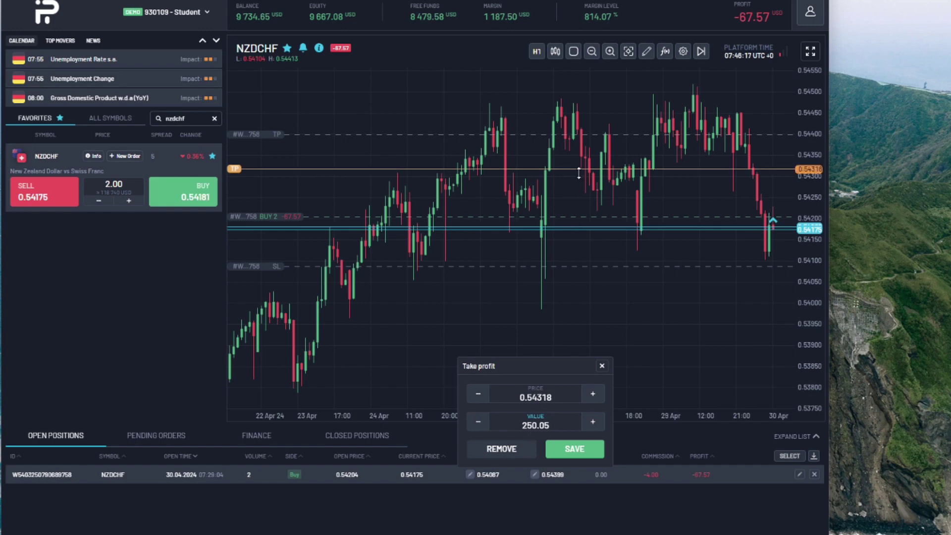
{"action": "left_click_drag", "start_coordinate": [584, 169], "coordinate": [591, 123]}
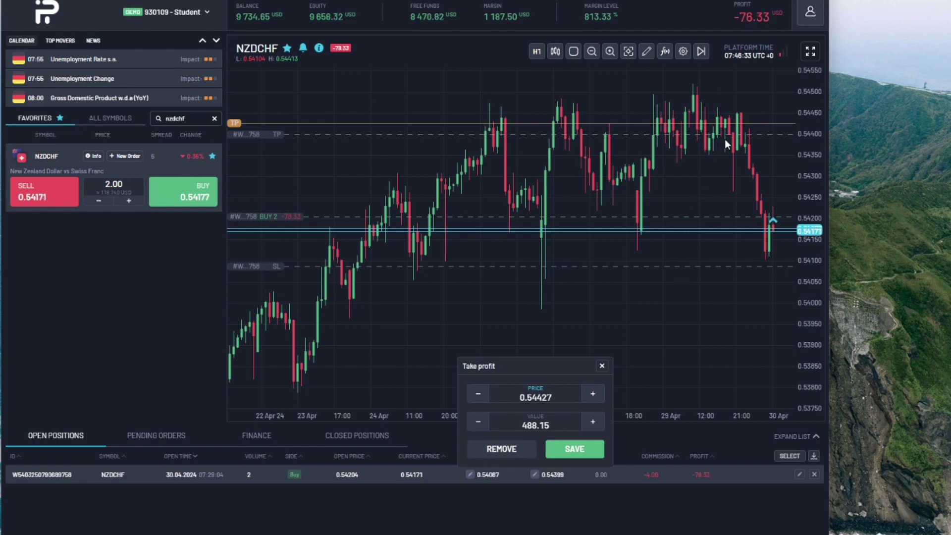
{"action": "left_click_drag", "start_coordinate": [770, 122], "coordinate": [771, 121]}
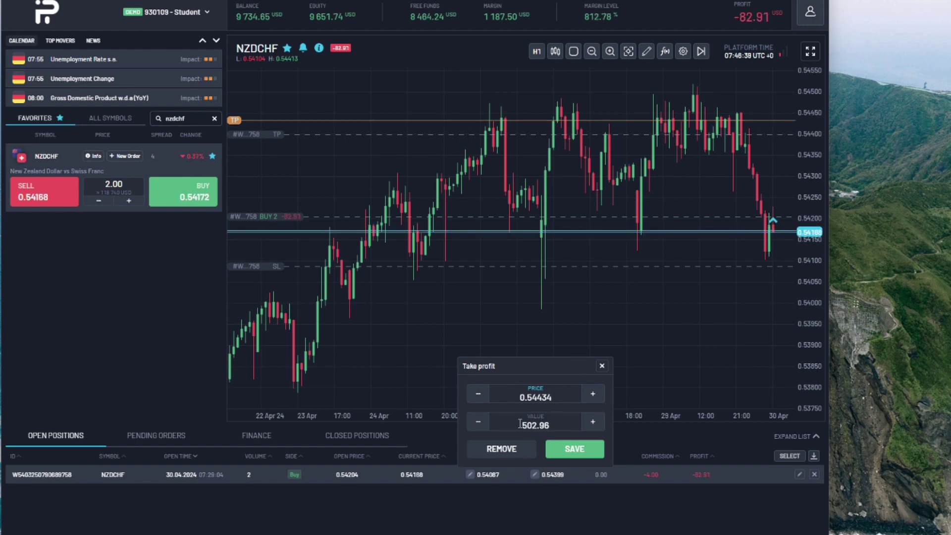
- Enter a 500 USD take-profit value and save it at 0.54432
{"action": "left_click", "coordinate": [562, 429]}
{"action": "type", "text": "500"}
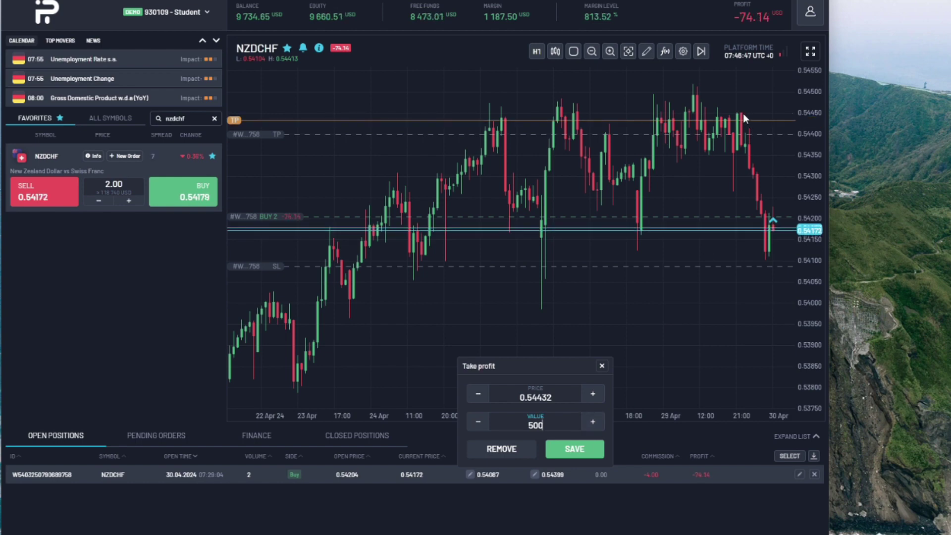
{"action": "left_click", "coordinate": [579, 448]}
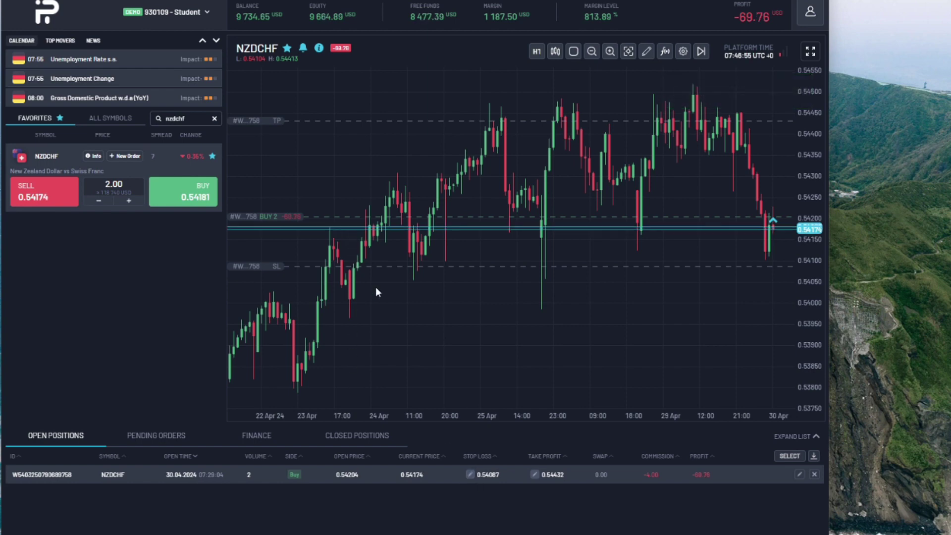
- Enter −300 USD as the stop loss, then drag the SL line to 0.54123 (−178.45 USD)
{"action": "left_click", "coordinate": [470, 474]}
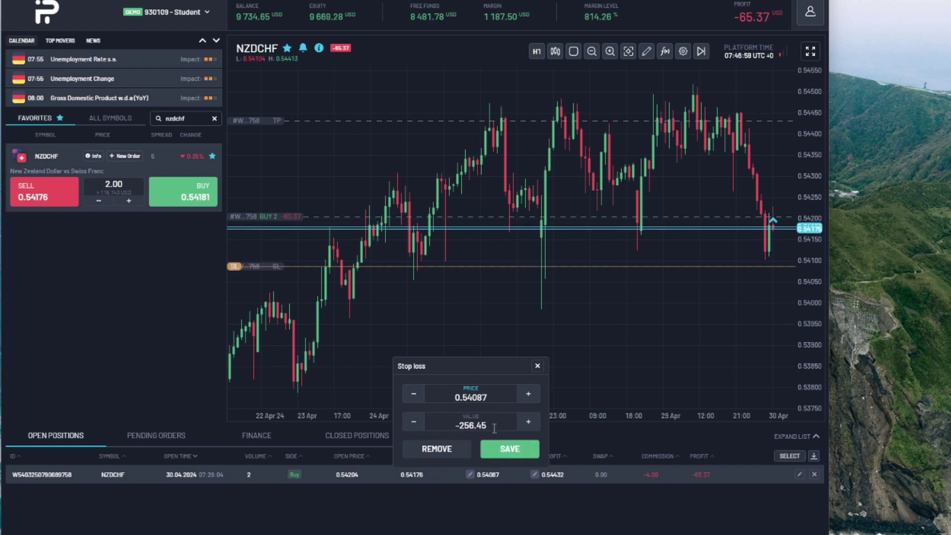
{"action": "left_click_drag", "start_coordinate": [494, 425], "coordinate": [426, 415]}
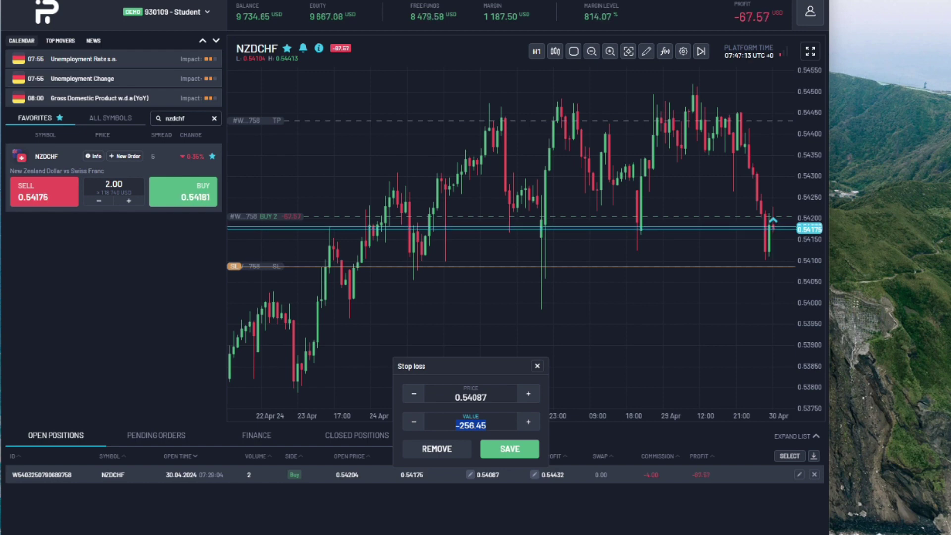
{"action": "type", "text": "-300"}
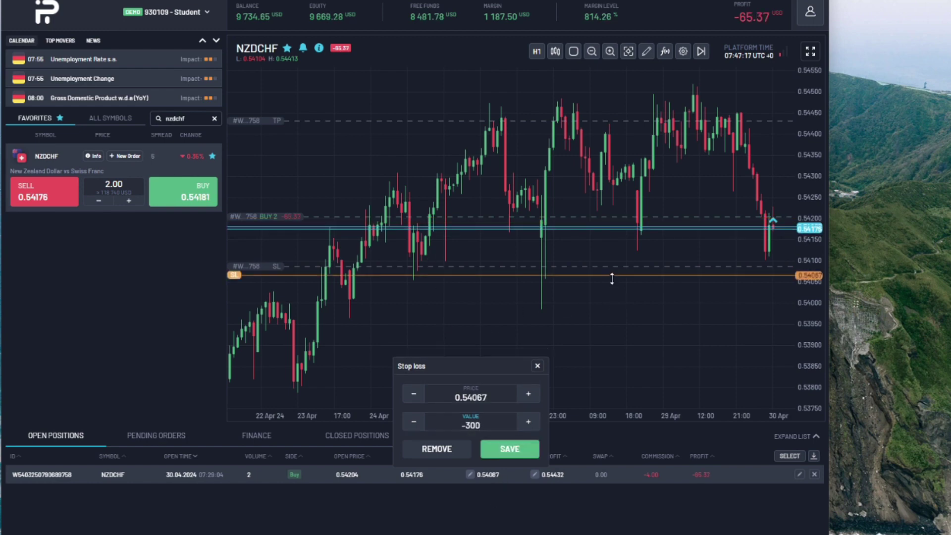
{"action": "left_click_drag", "start_coordinate": [612, 279], "coordinate": [614, 252]}
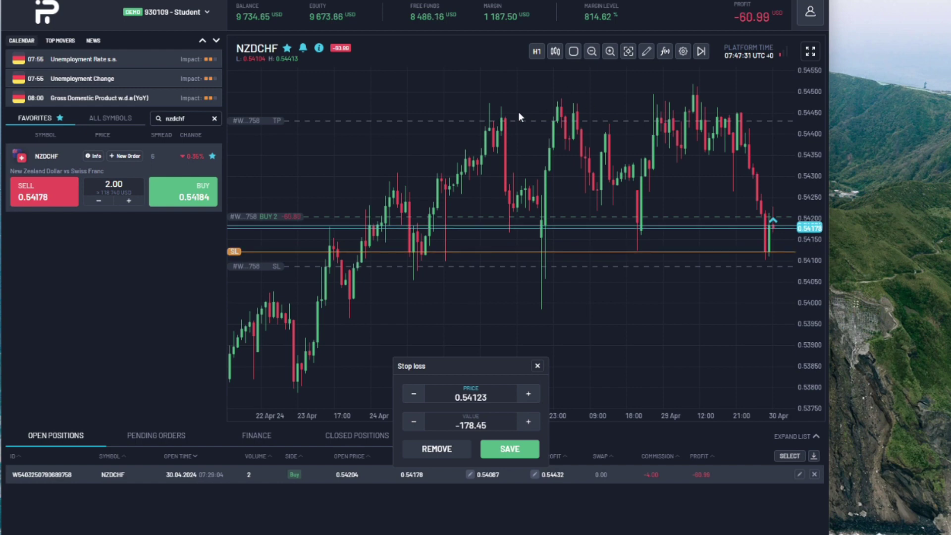
- Switch the NZDCHF chart to 15-minute candles and zoom out
{"action": "left_click", "coordinate": [537, 51]}
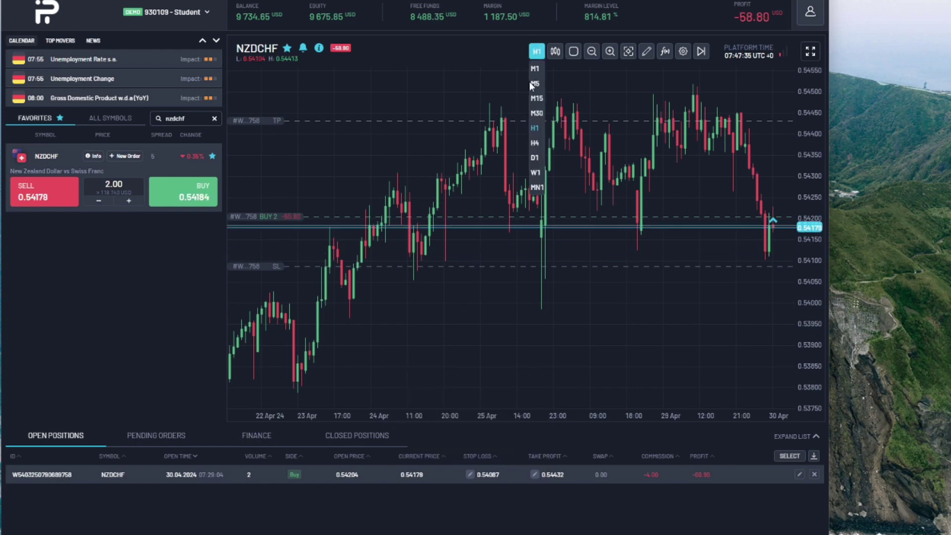
{"action": "left_click", "coordinate": [536, 98]}
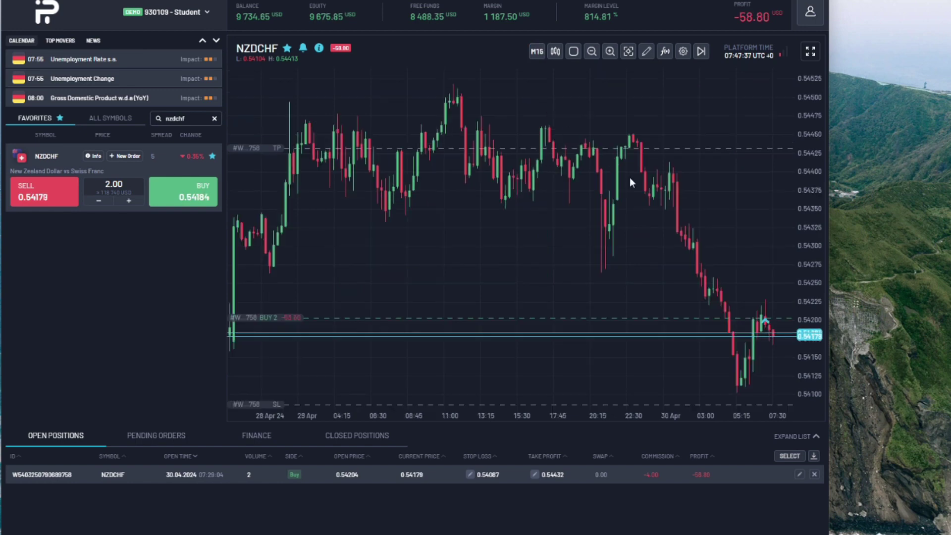
{"action": "scroll", "coordinate": [764, 221], "scroll_direction": "down", "scroll_amount": 2}
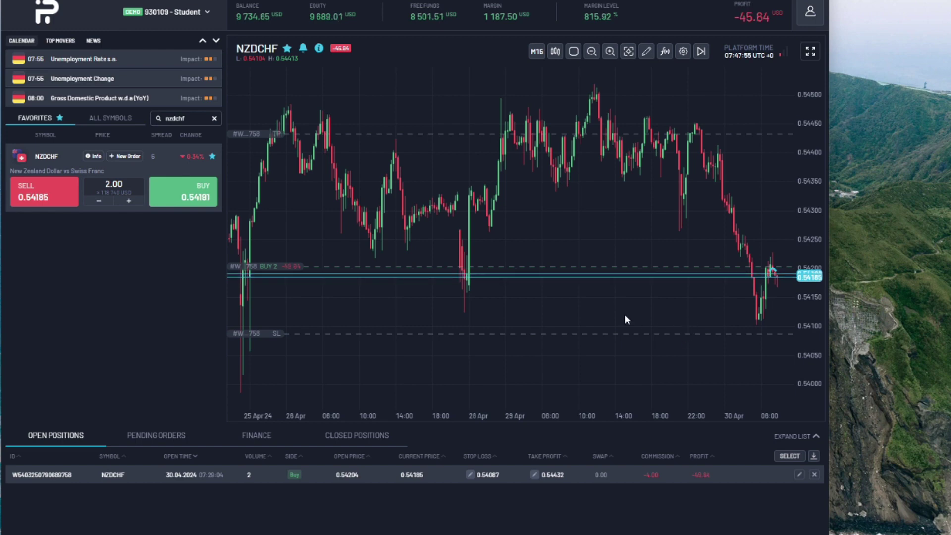
- Check the 4-hour chart, then return to 15-minute candles and zoom out further
{"action": "left_click", "coordinate": [535, 51]}
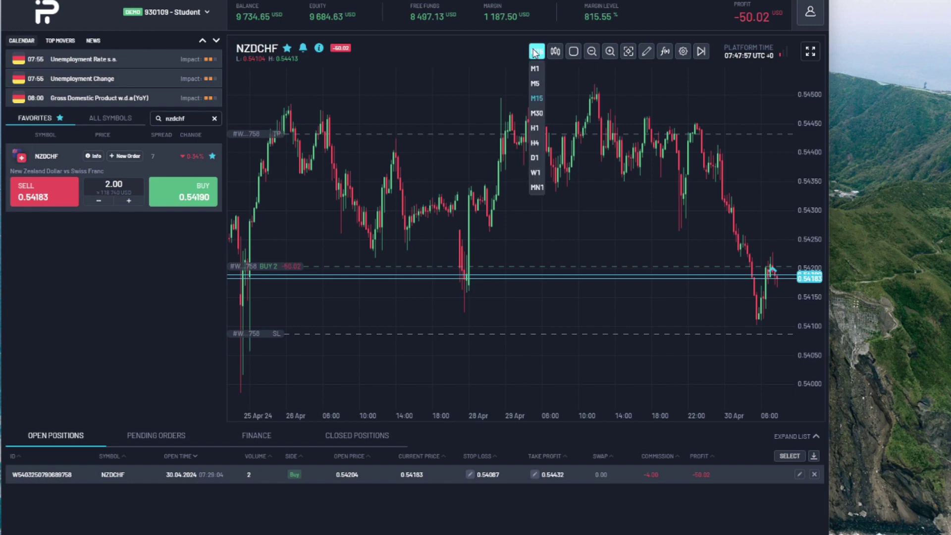
{"action": "right_click", "coordinate": [534, 52]}
{"action": "left_click", "coordinate": [534, 52]}
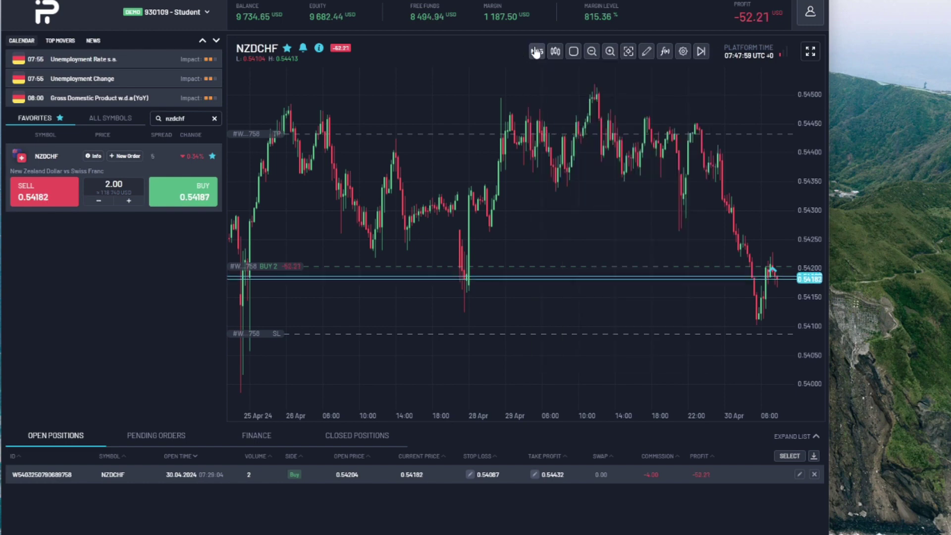
{"action": "left_click", "coordinate": [533, 52]}
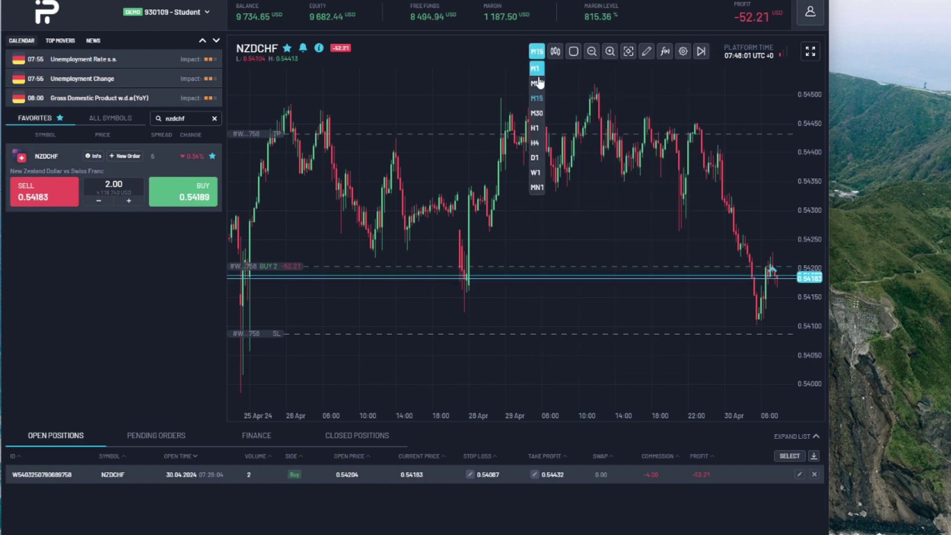
{"action": "left_click", "coordinate": [533, 139]}
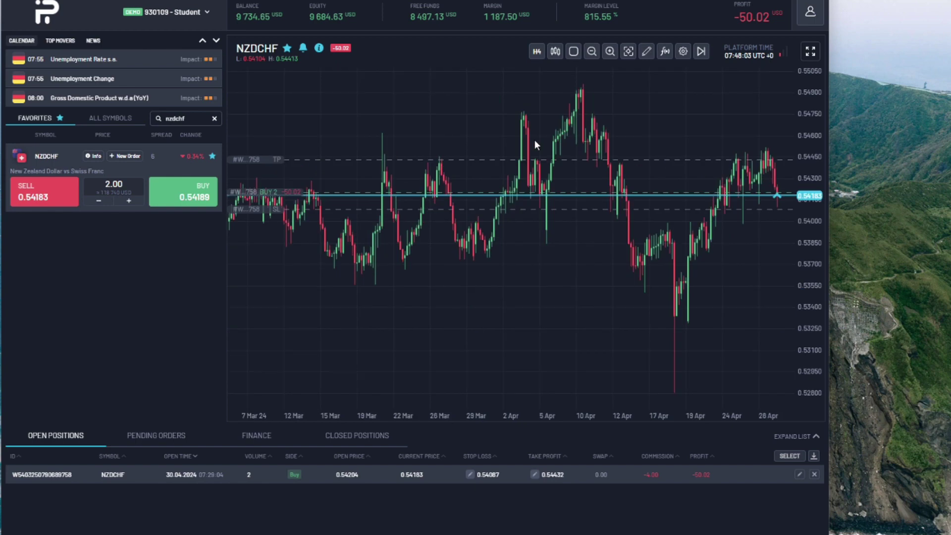
{"action": "left_click", "coordinate": [537, 54]}
{"action": "left_click", "coordinate": [538, 102]}
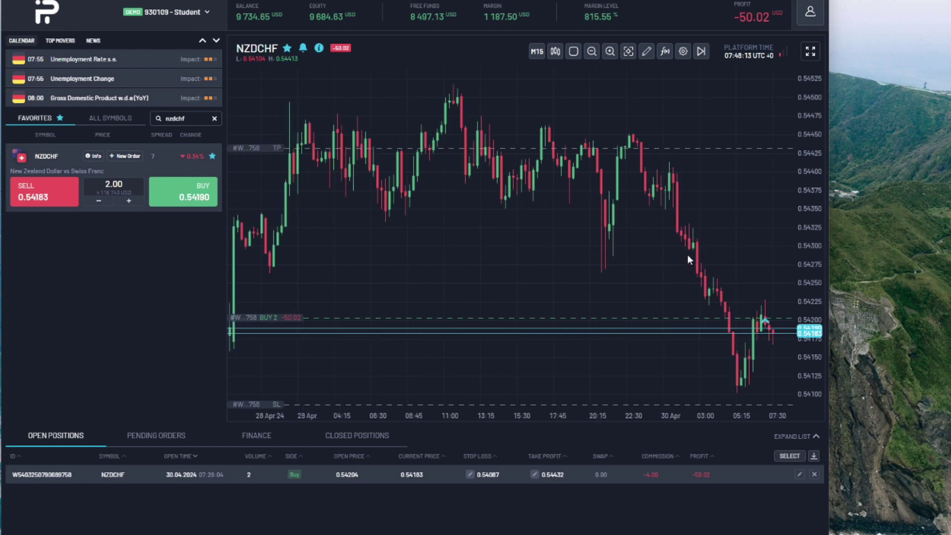
{"action": "scroll", "coordinate": [687, 254], "scroll_direction": "down", "scroll_amount": 2}
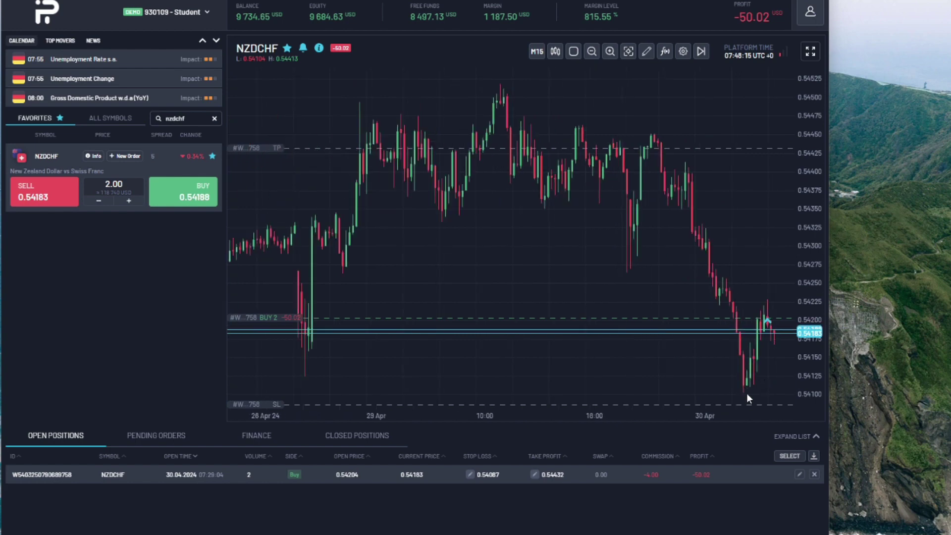
- Enter a −250 USD stop-loss value and save it at 0.54088
{"action": "left_click", "coordinate": [470, 474]}
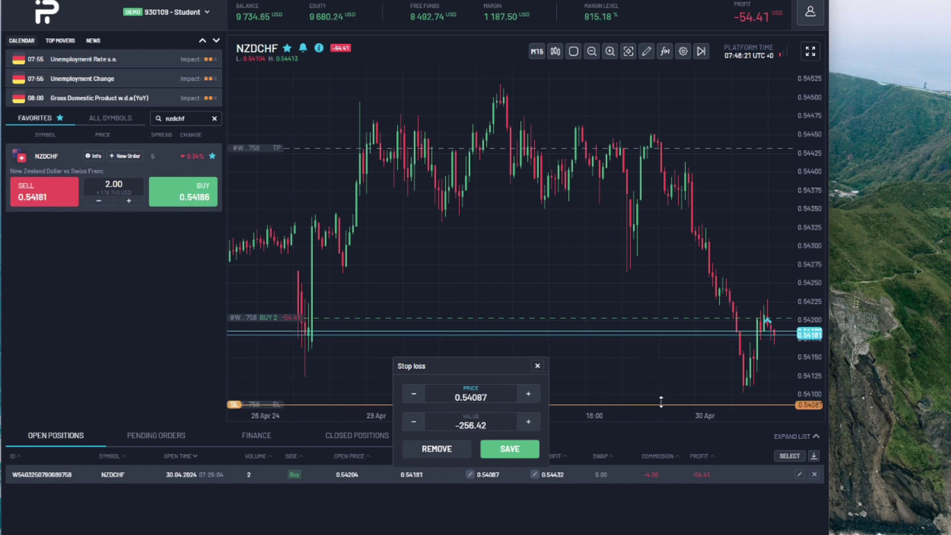
{"action": "left_click_drag", "start_coordinate": [661, 402], "coordinate": [660, 395]}
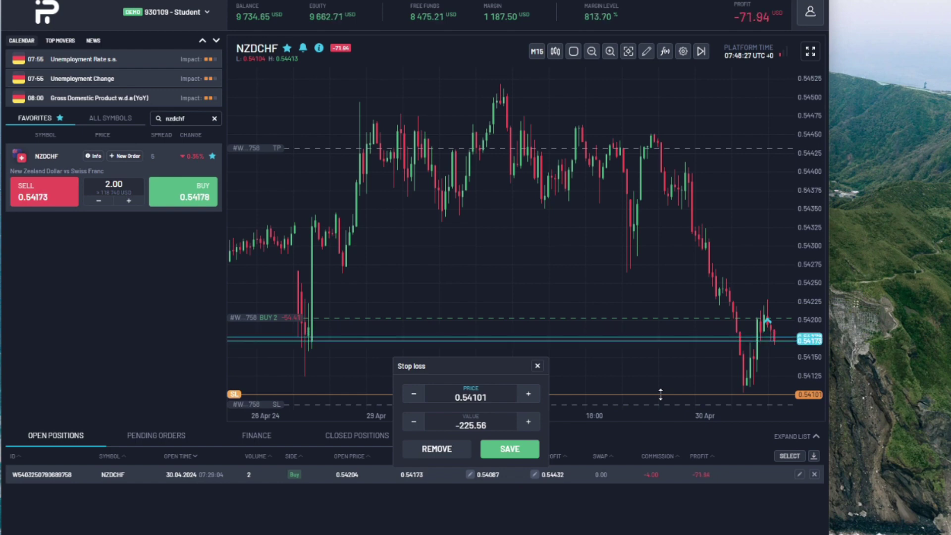
{"action": "left_click", "coordinate": [489, 428]}
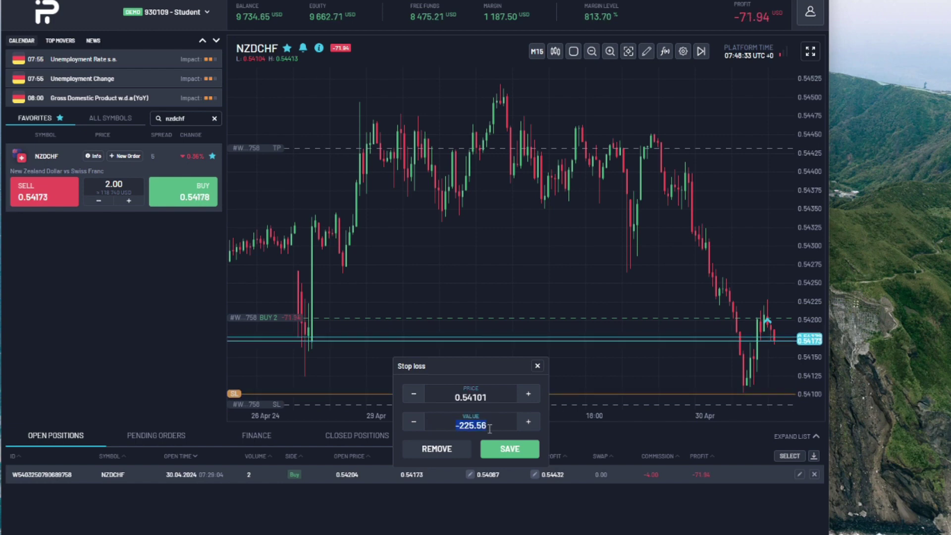
{"action": "type", "text": "-250"}
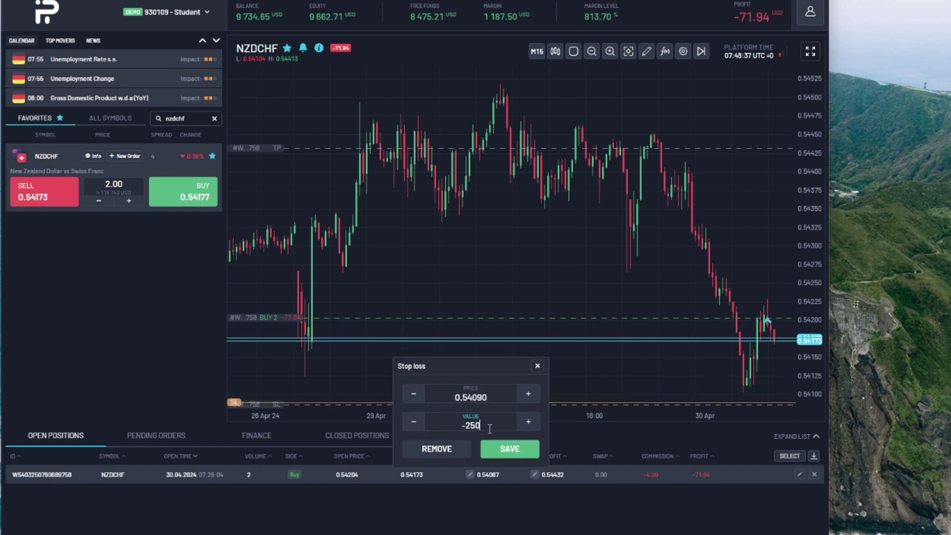
{"action": "left_click", "coordinate": [512, 448]}
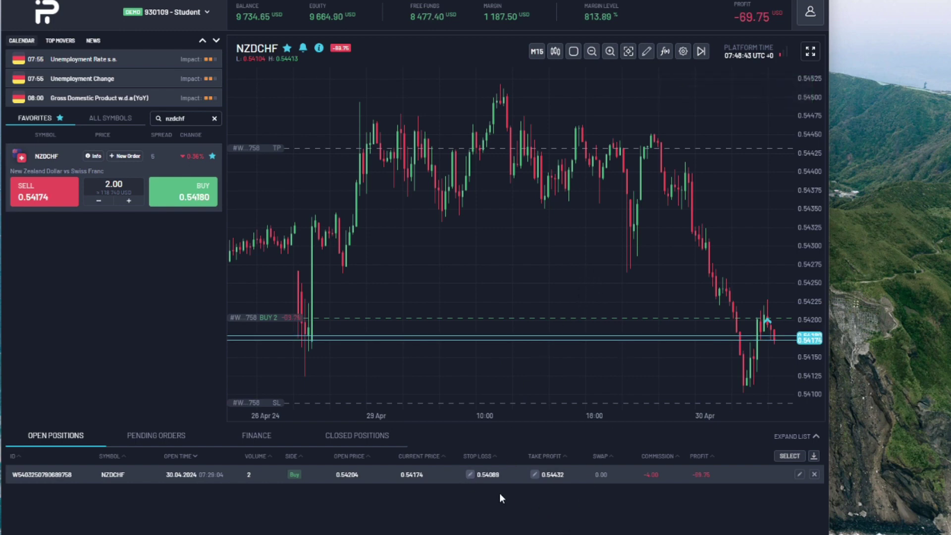
- Replace the take-profit value with 500 USD and save it, keeping 0.54432
{"action": "left_click", "coordinate": [534, 475]}
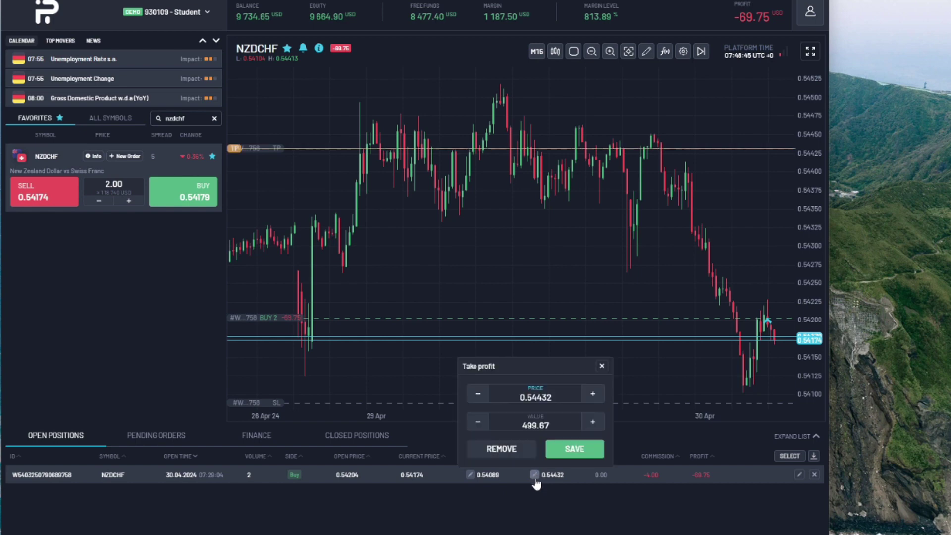
{"action": "left_click", "coordinate": [593, 424]}
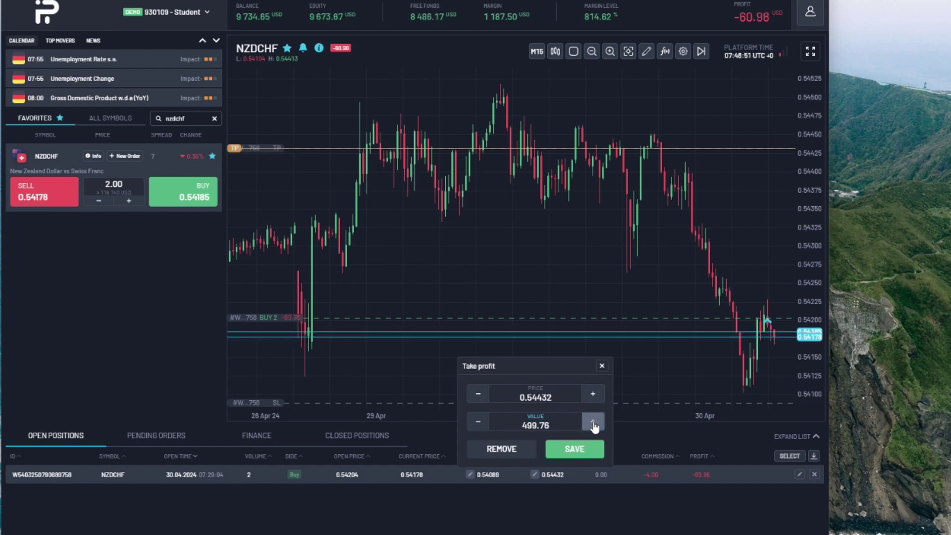
{"action": "left_click", "coordinate": [594, 423]}
{"action": "left_click", "coordinate": [593, 423]}
{"action": "left_click", "coordinate": [593, 424]}
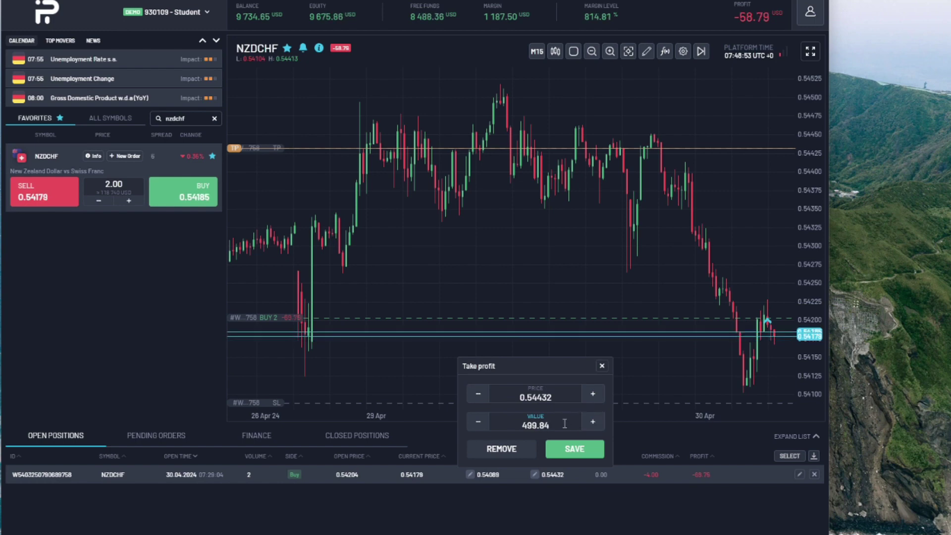
{"action": "left_click_drag", "start_coordinate": [563, 423], "coordinate": [488, 422]}
{"action": "type", "text": "500"}
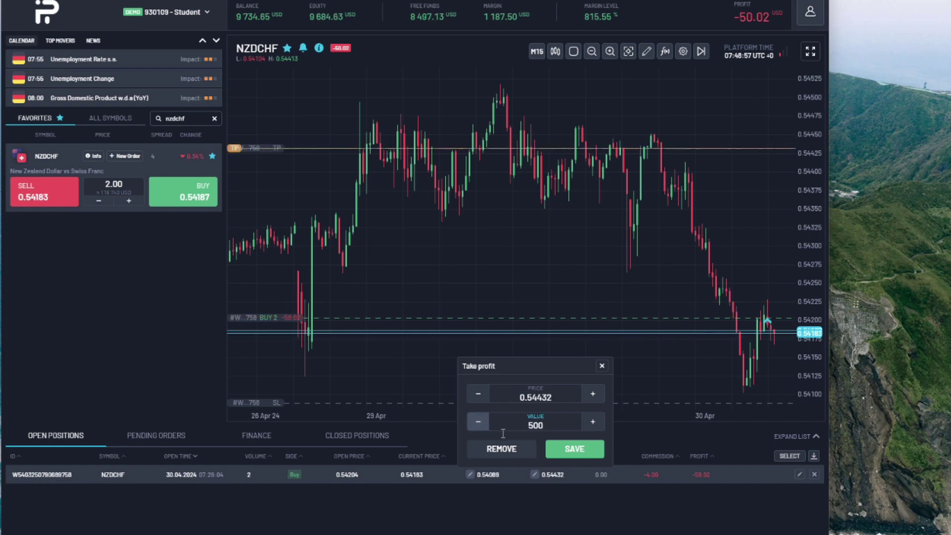
{"action": "left_click", "coordinate": [573, 449]}
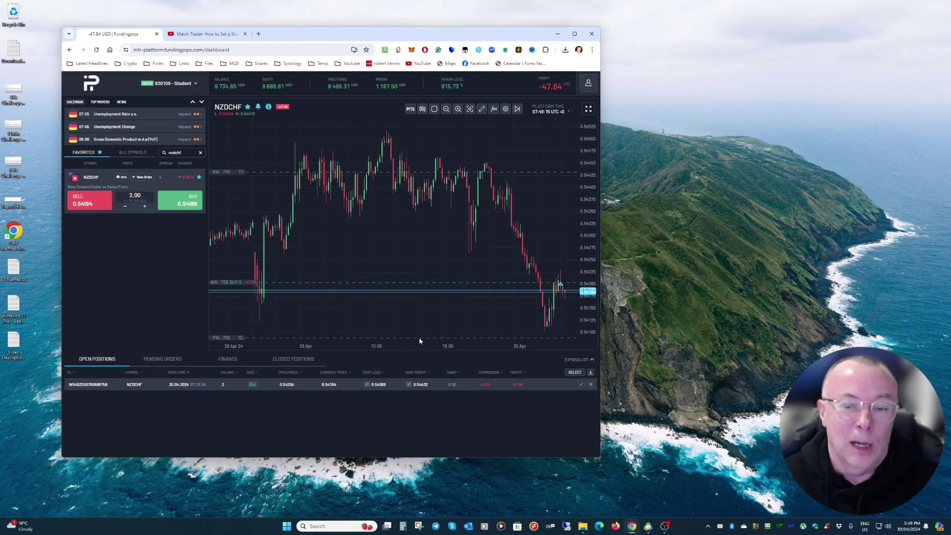
- Raise the stop-loss line to about 0.54172 and reopen the stop-loss editor
{"action": "mouse_move", "coordinate": [423, 340]}
{"action": "left_mouse_down"}
{"action": "mouse_move", "coordinate": [428, 297]}
{"action": "mouse_move", "coordinate": [425, 338]}
{"action": "left_mouse_up"}
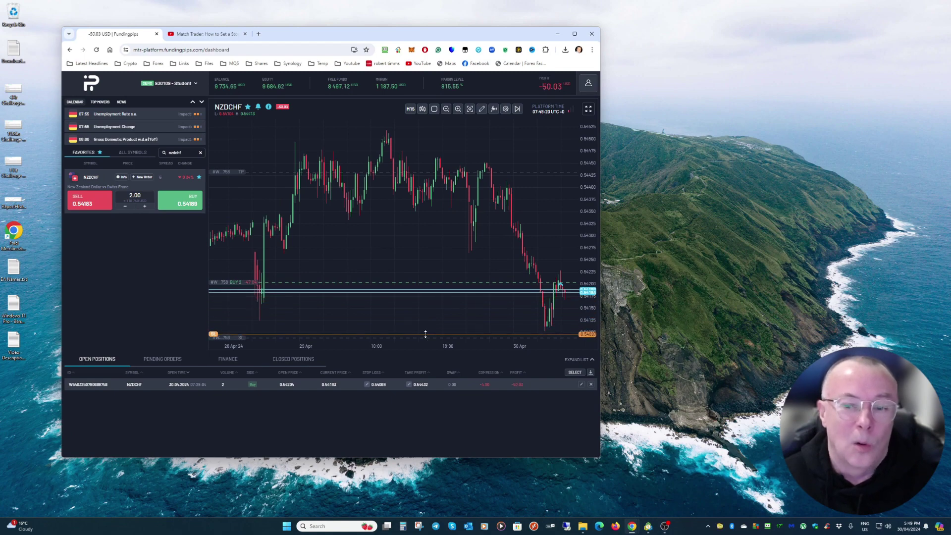
{"action": "left_click", "coordinate": [367, 384]}
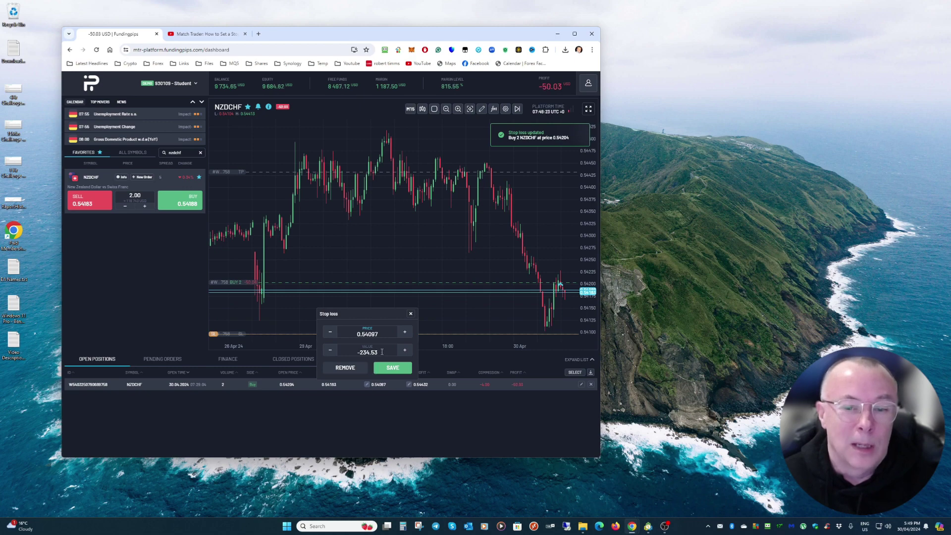
{"action": "left_click", "coordinate": [307, 346]}
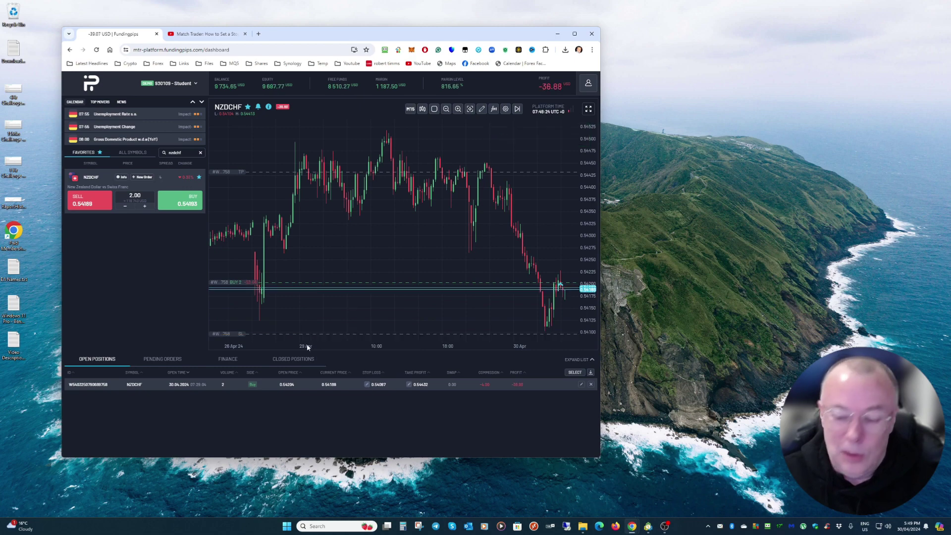
{"action": "left_click", "coordinate": [367, 385]}
- Try +10 as the stop-loss value, then overwrite the rejected value with −250
{"action": "left_click", "coordinate": [375, 351]}
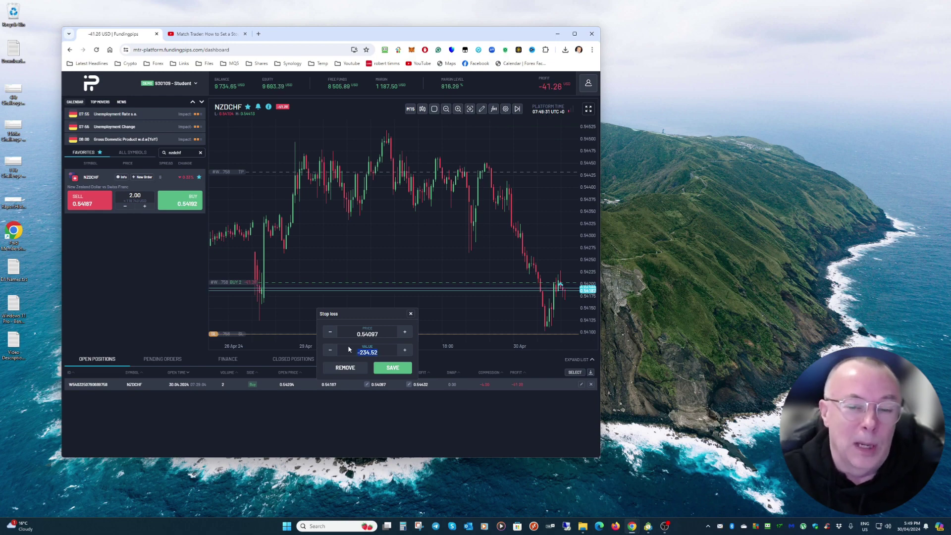
{"action": "key", "text": "BackSpace"}
{"action": "type", "text": "+10"}
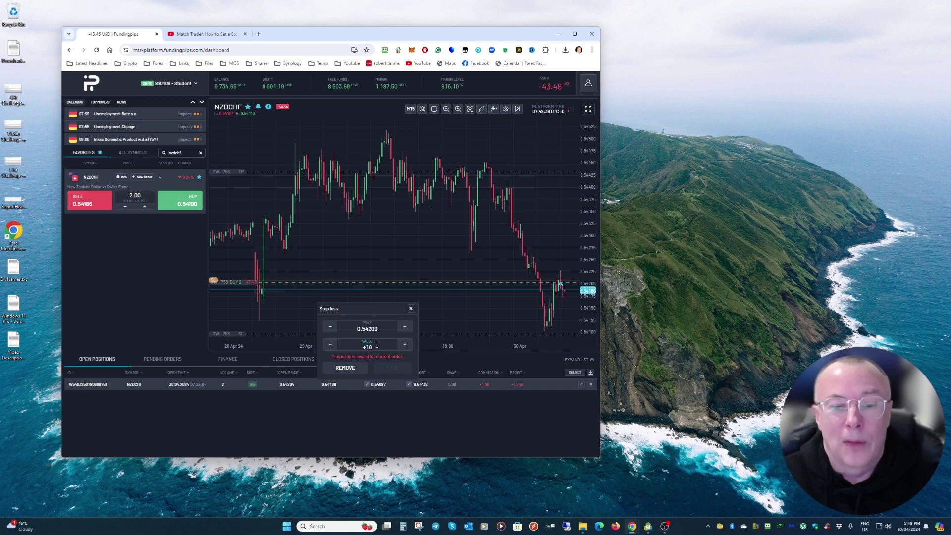
{"action": "left_click_drag", "start_coordinate": [377, 345], "coordinate": [351, 346]}
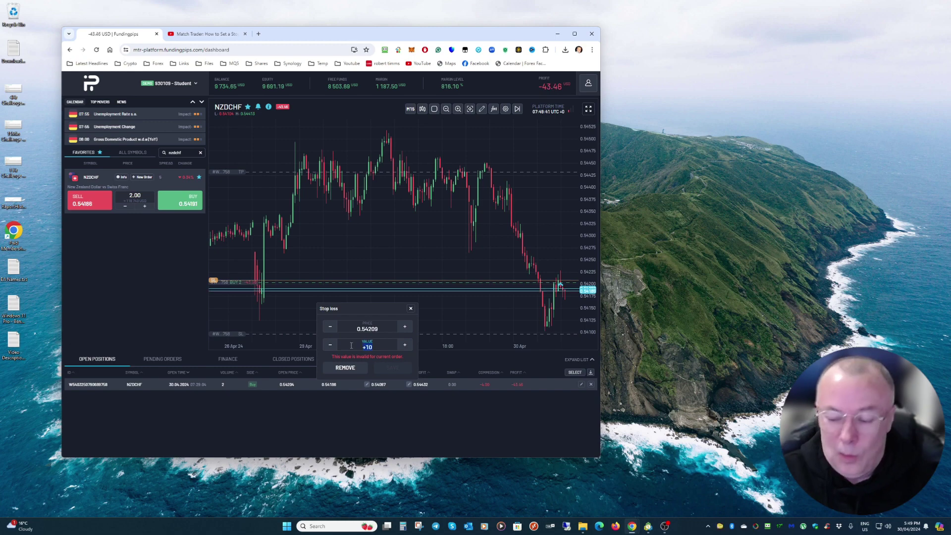
{"action": "type", "text": "+1"}
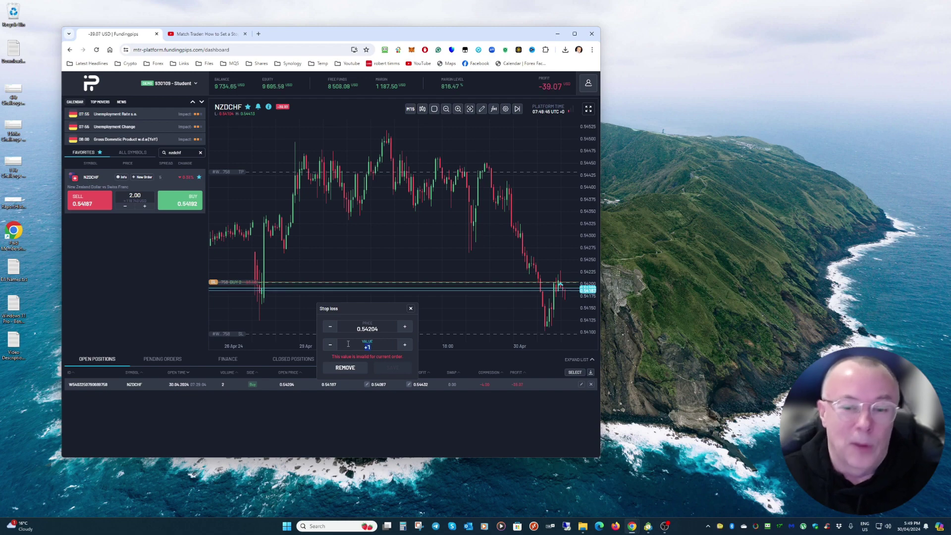
{"action": "type", "text": "-250"}
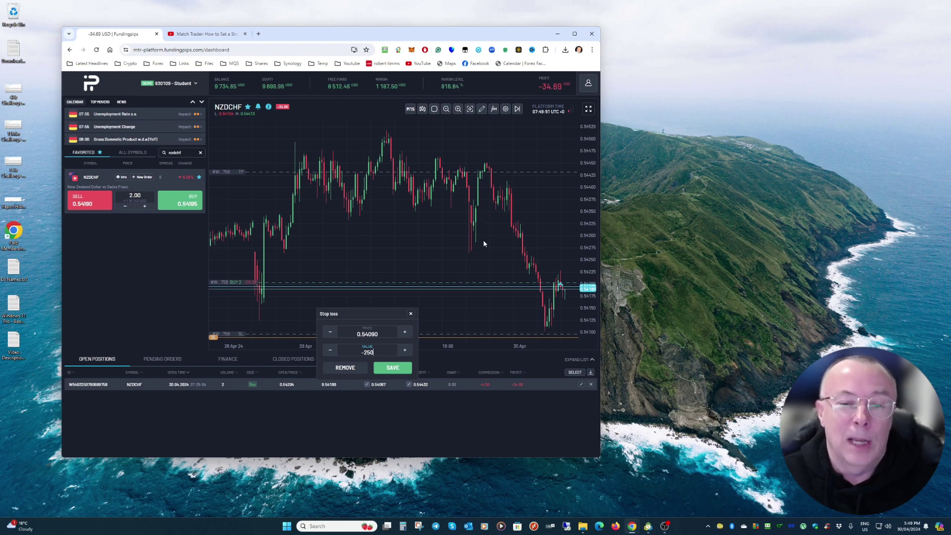
- Confirm the −250 USD stop loss, saving it near 0.5409
{"action": "left_click", "coordinate": [395, 369]}
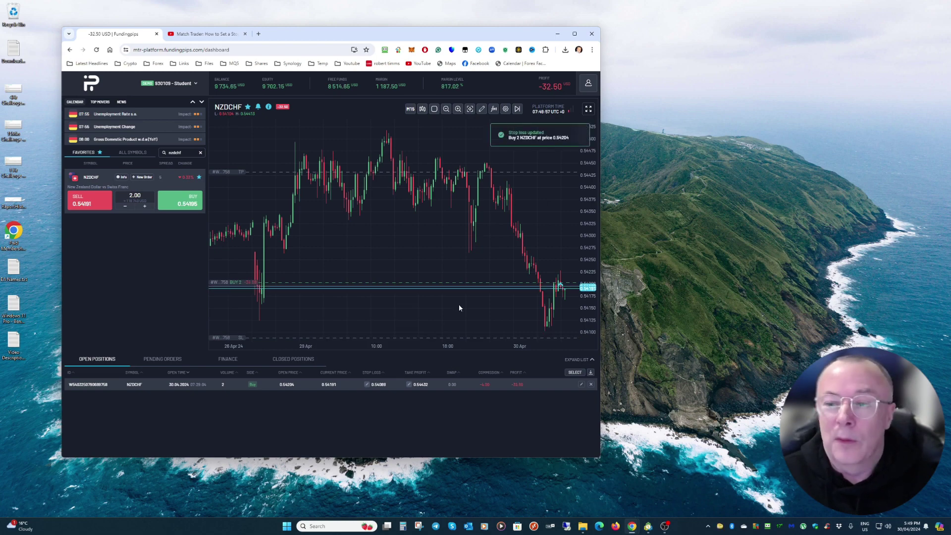